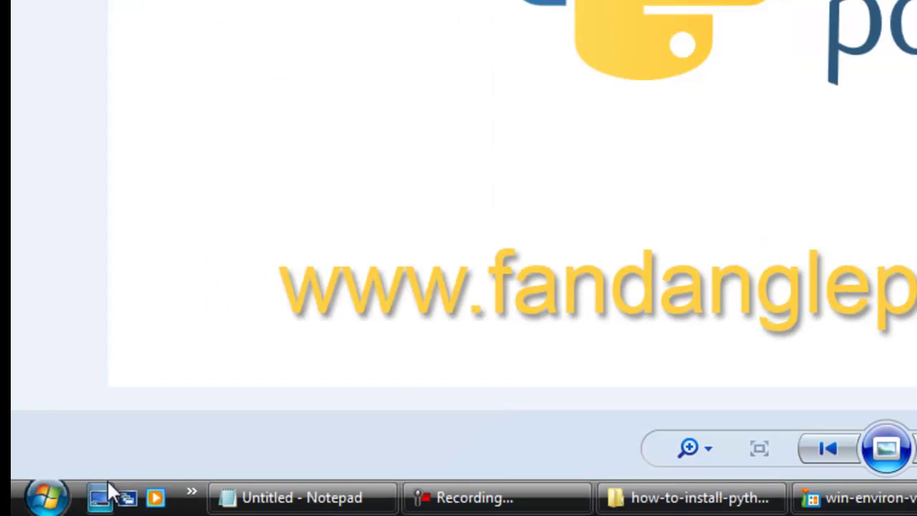
# Open the Start menu over the Python logo slide in Windows Photo Gallery
pyautogui.click(154, 501)
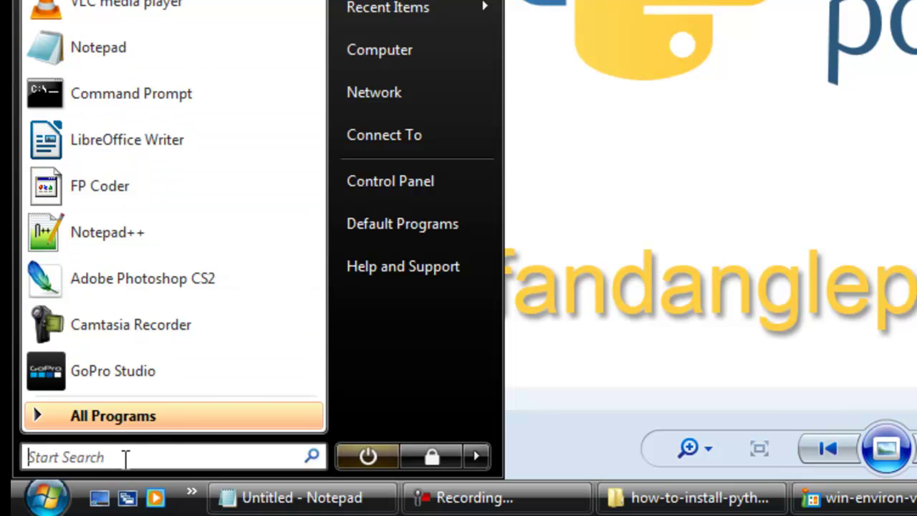
# Launch cmd.exe from Start Search and run python, which is reported as not recognized
pyautogui.click(123, 458)
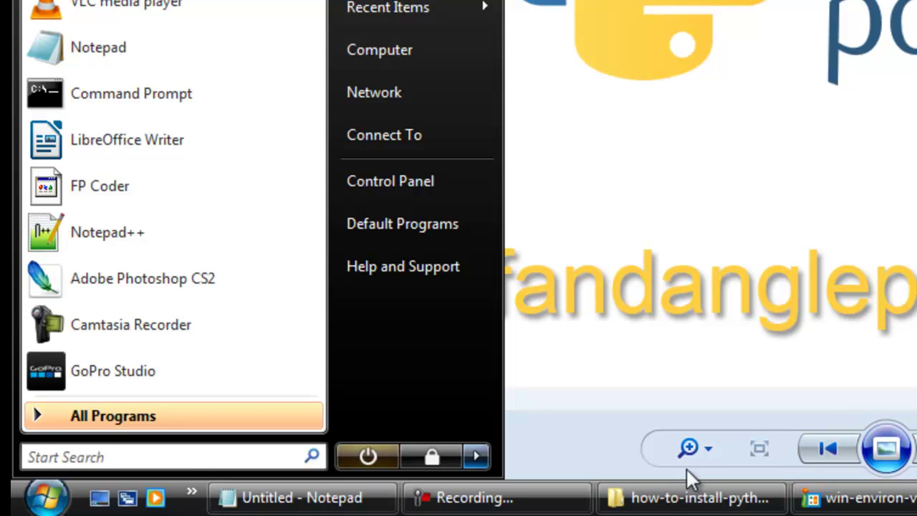
pyautogui.write('cm')
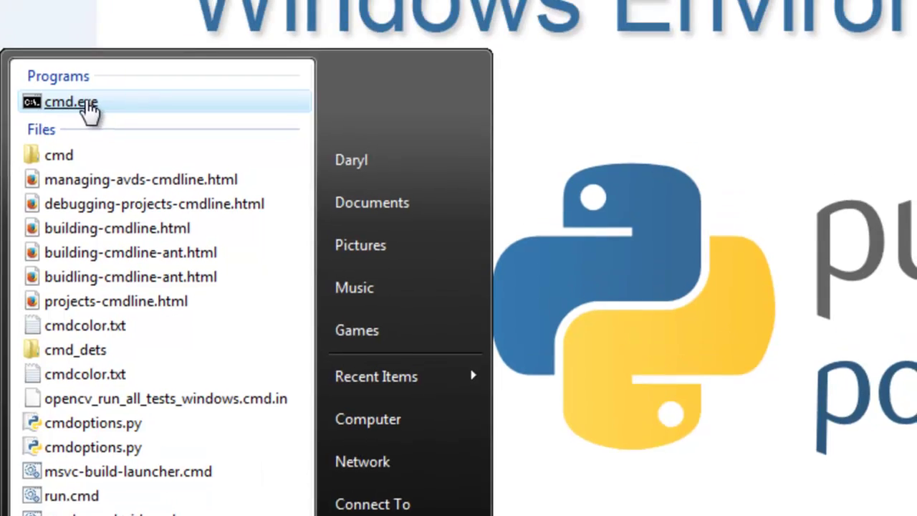
pyautogui.click(63, 65)
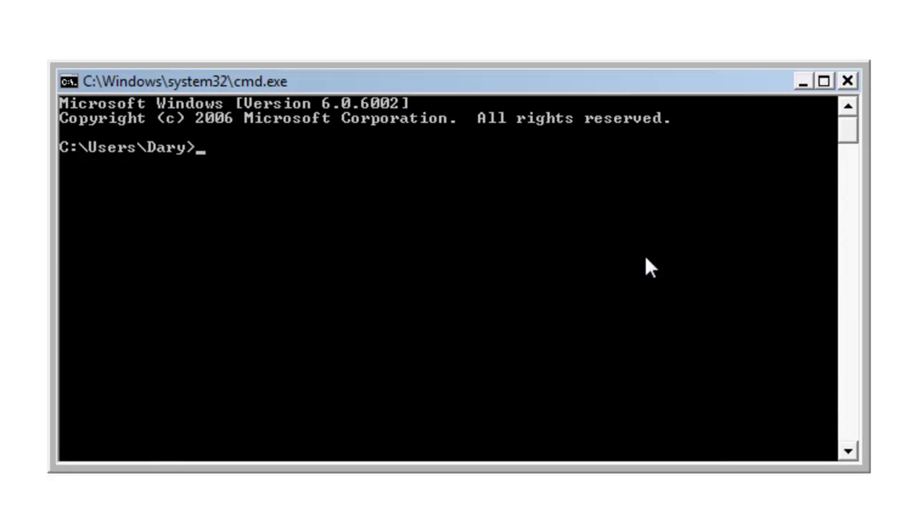
pyautogui.write('python')
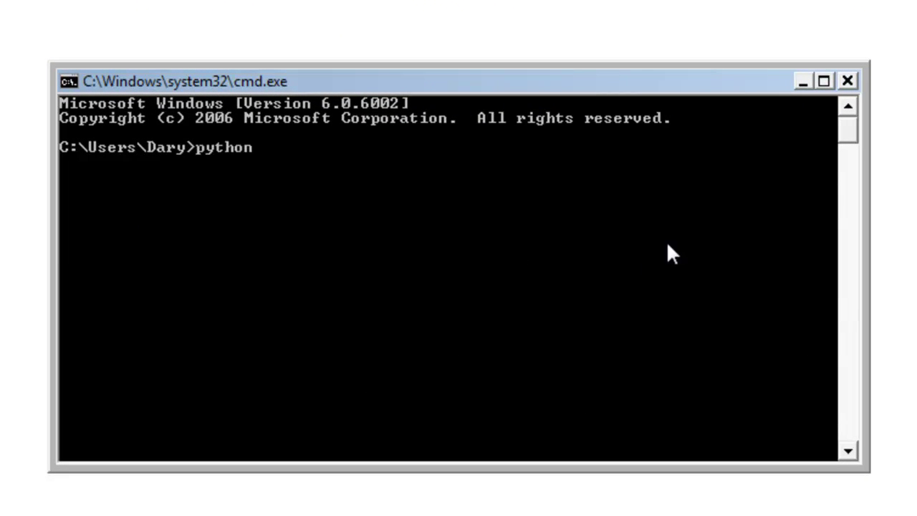
pyautogui.press('Return')
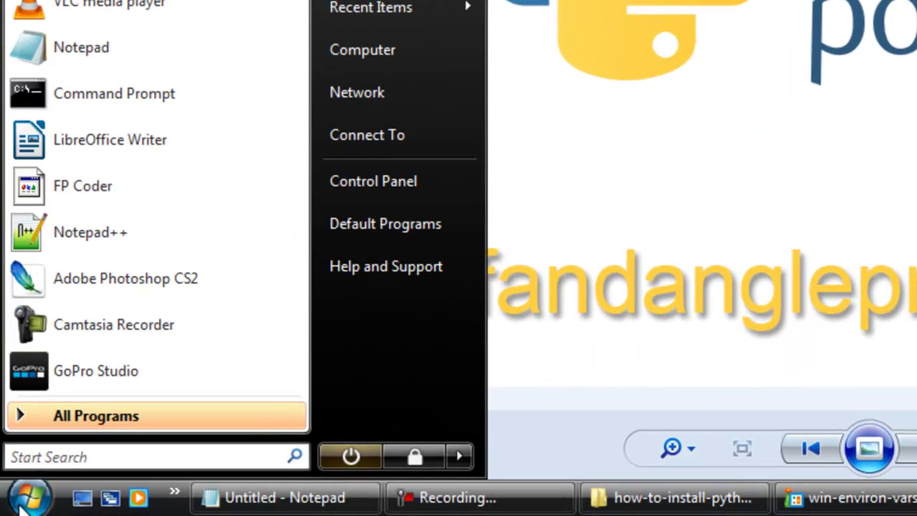
# Open Computer's Properties from the Start menu to show the System window
pyautogui.rightClick(380, 61)
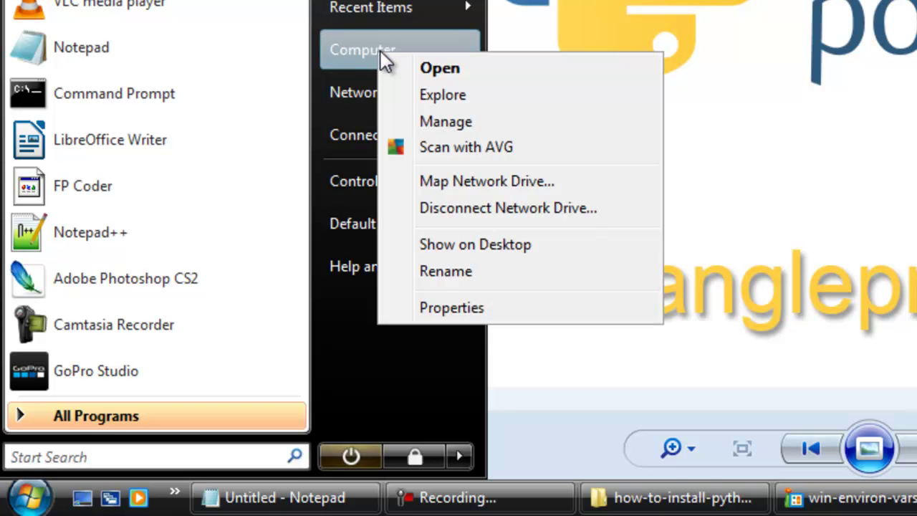
pyautogui.click(451, 307)
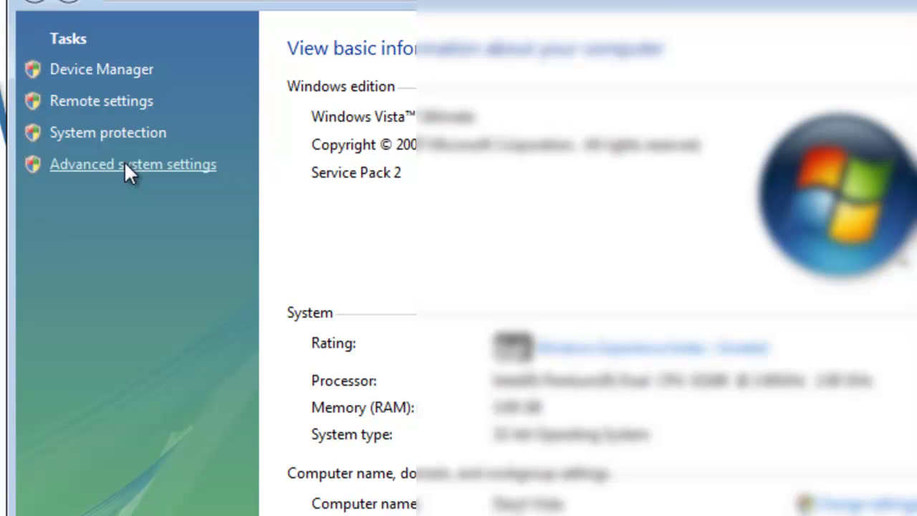
# Go through Advanced system settings to Environment Variables and select the Path system variable
pyautogui.click(125, 164)
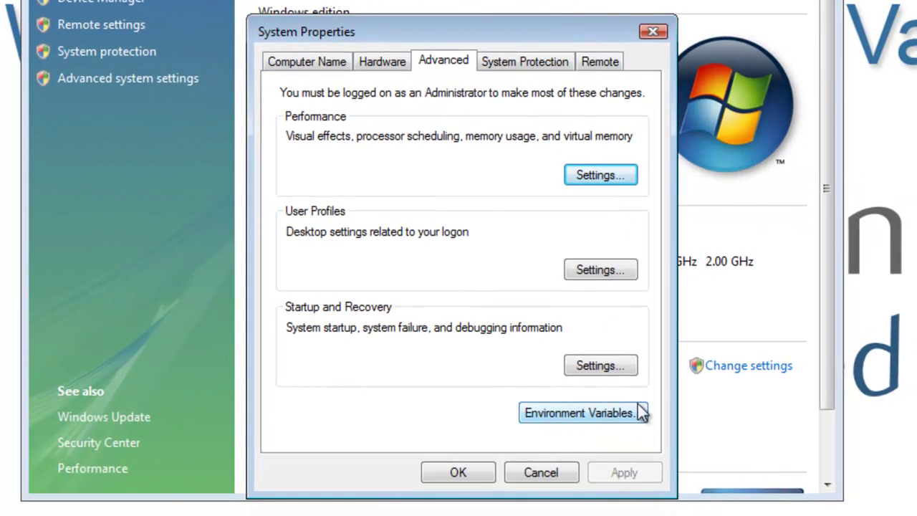
pyautogui.click(578, 422)
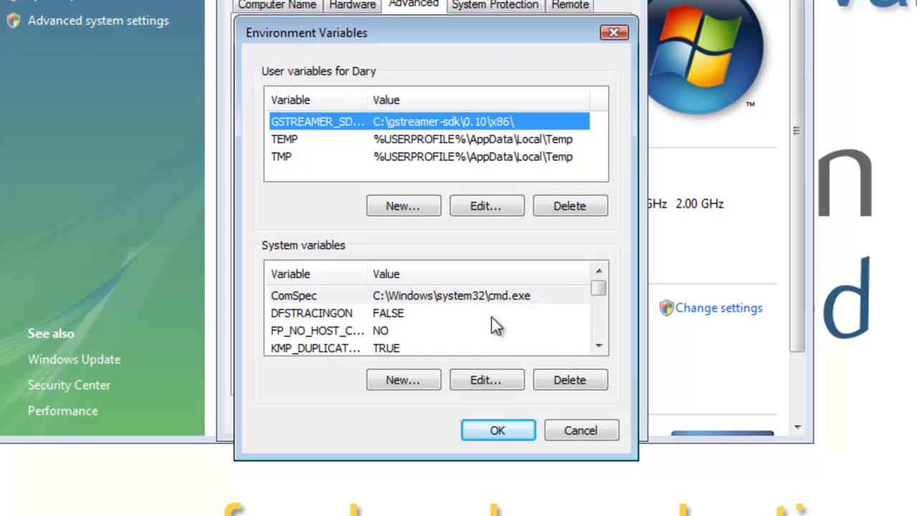
pyautogui.click(599, 345)
pyautogui.click(599, 345)
pyautogui.click(599, 345)
pyautogui.click(599, 345)
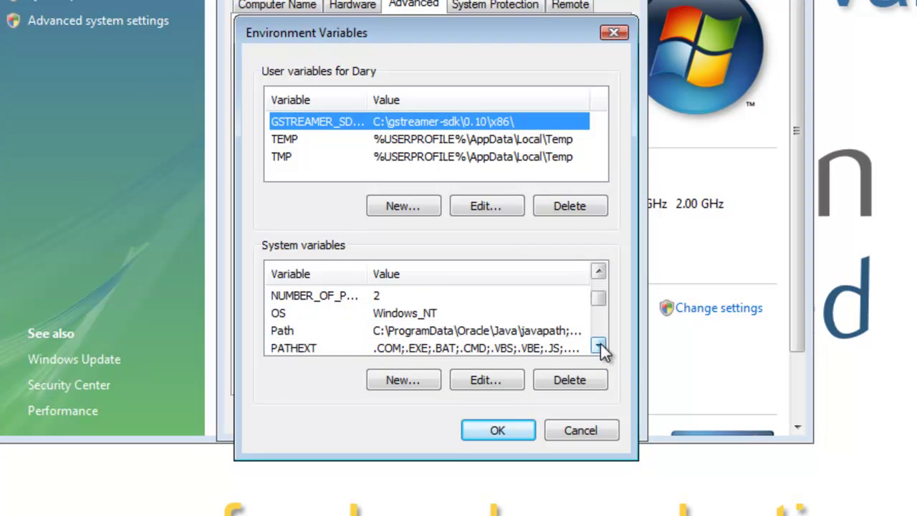
pyautogui.click(287, 332)
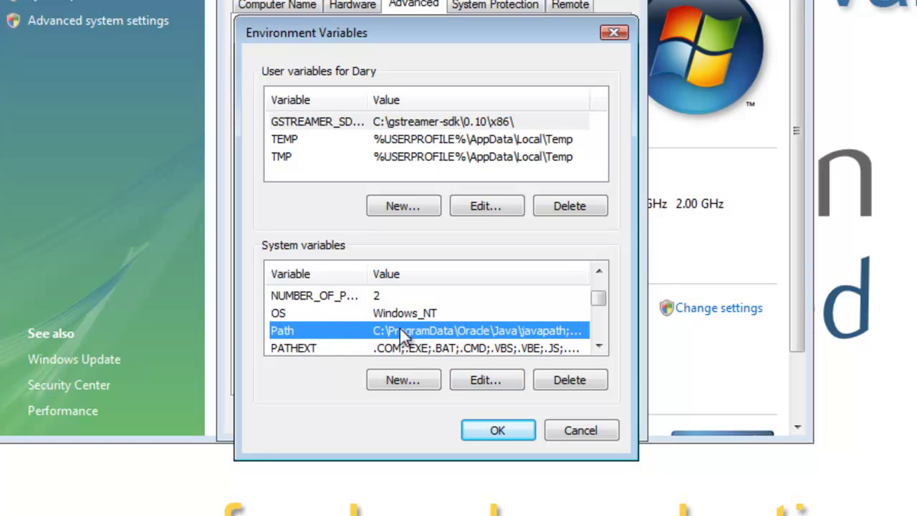
# Edit the Path system variable and move to the end of its value, after QuickTime\QTSystem\
pyautogui.click(490, 374)
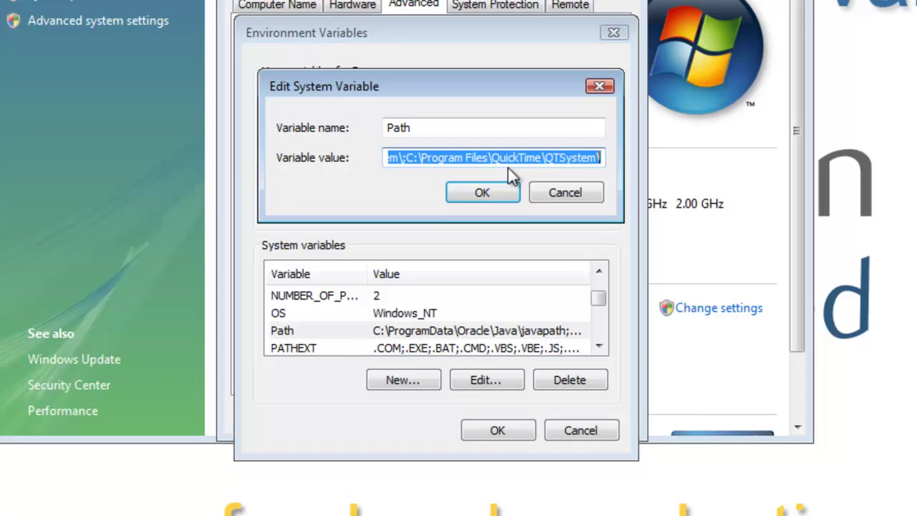
pyautogui.moveTo(480, 158); pyautogui.dragTo(622, 152)
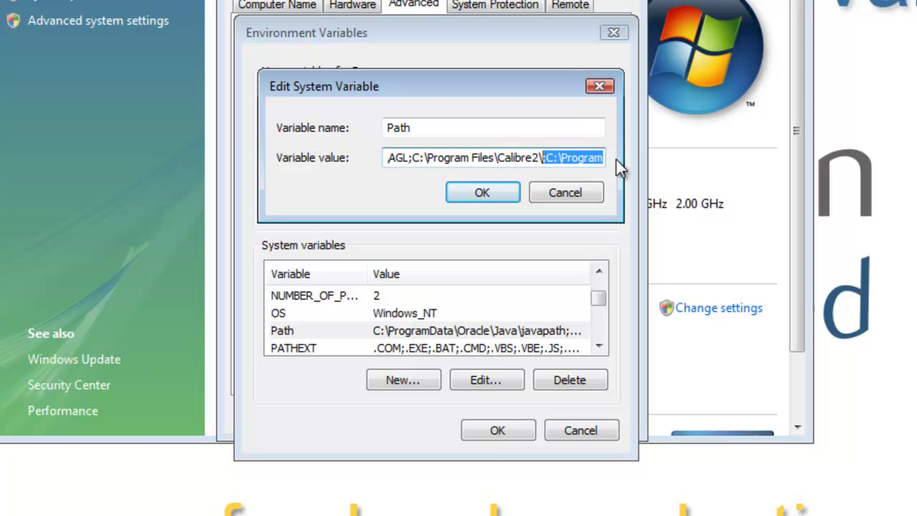
pyautogui.click(602, 158)
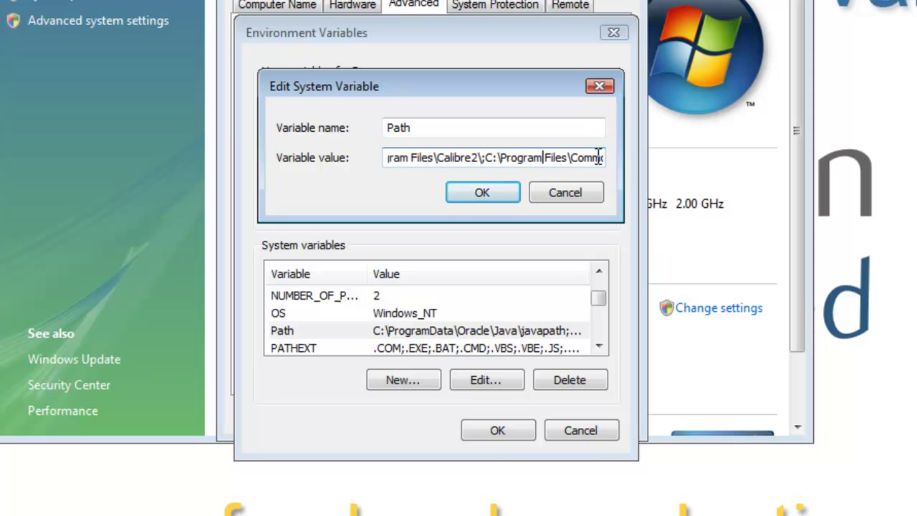
pyautogui.press('Right')
pyautogui.press('Right')
pyautogui.press('Right')
pyautogui.press('Right')
pyautogui.press('Right')
pyautogui.press('Right')
pyautogui.press('Right')
pyautogui.press('Right')
pyautogui.press('Right')
pyautogui.press('Right')
pyautogui.press('Right')
pyautogui.press('Right')
pyautogui.press('Right')
pyautogui.press('Right')
pyautogui.press('Right')
pyautogui.press('Right')
pyautogui.press('Right')
pyautogui.press('Right')
pyautogui.press('Right')
pyautogui.press('Right')
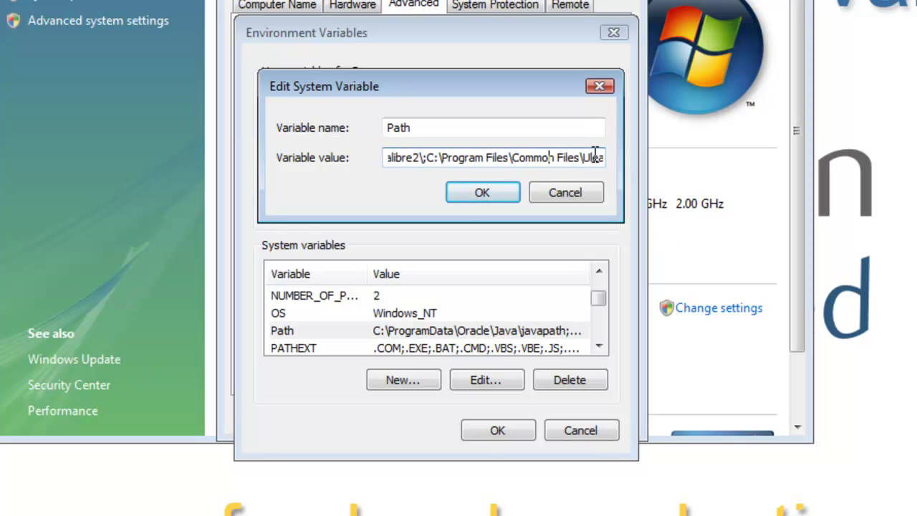
pyautogui.press('Right')
pyautogui.press('Right')
pyautogui.press('Right')
pyautogui.press('Right')
pyautogui.press('Right')
pyautogui.press('Right')
pyautogui.press('Right')
pyautogui.press('Right')
pyautogui.press('Right')
pyautogui.press('Right')
pyautogui.press('Right')
pyautogui.press('Right')
pyautogui.press('Right')
pyautogui.press('Right')
pyautogui.press('Right')
pyautogui.press('Right')
pyautogui.press('Right')
pyautogui.press('Right')
pyautogui.press('Right')
pyautogui.press('Right')
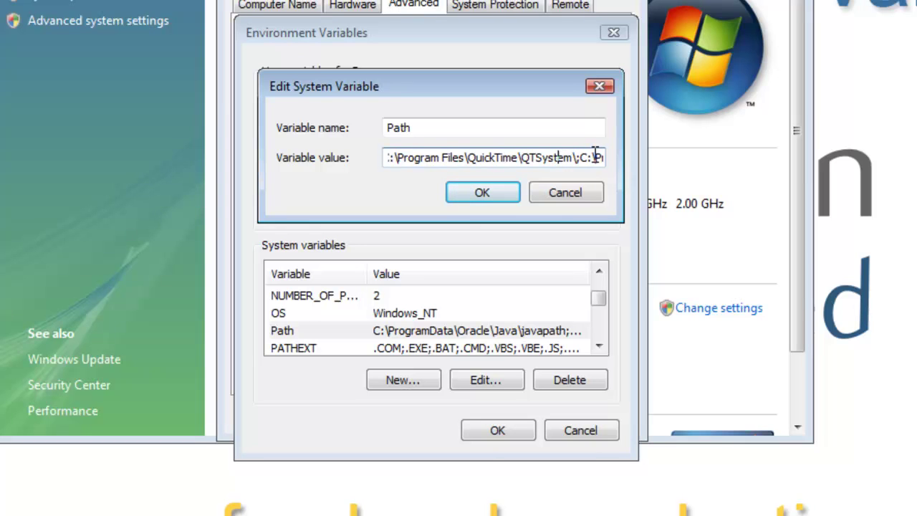
pyautogui.press('Right')
pyautogui.press('Right')
pyautogui.press('Right')
pyautogui.press('Right')
pyautogui.press('Right')
pyautogui.press('Right')
pyautogui.press('Right')
pyautogui.press('Right')
pyautogui.press('Right')
pyautogui.press('Right')
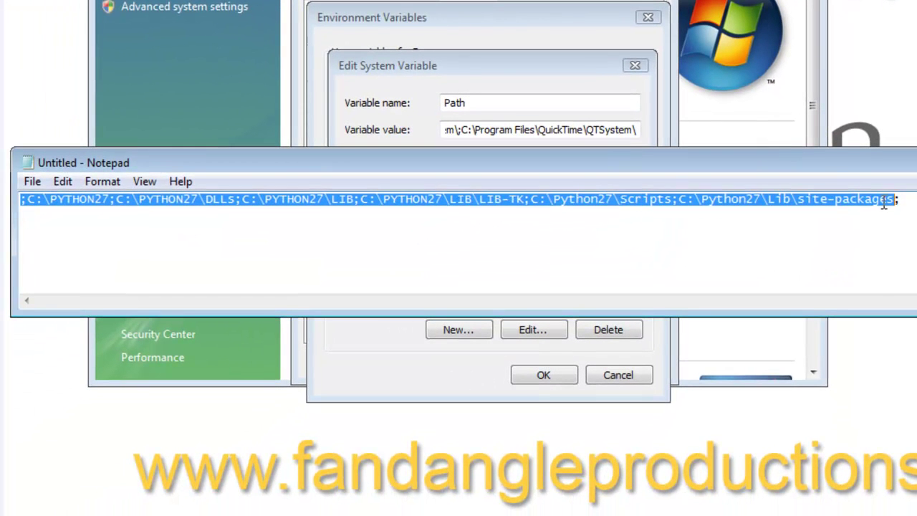
# In Notepad, check the C:\PYTHON27, DLLs, LIB and LIB-TK entries of the path list
pyautogui.moveTo(896, 202); pyautogui.dragTo(3, 201)
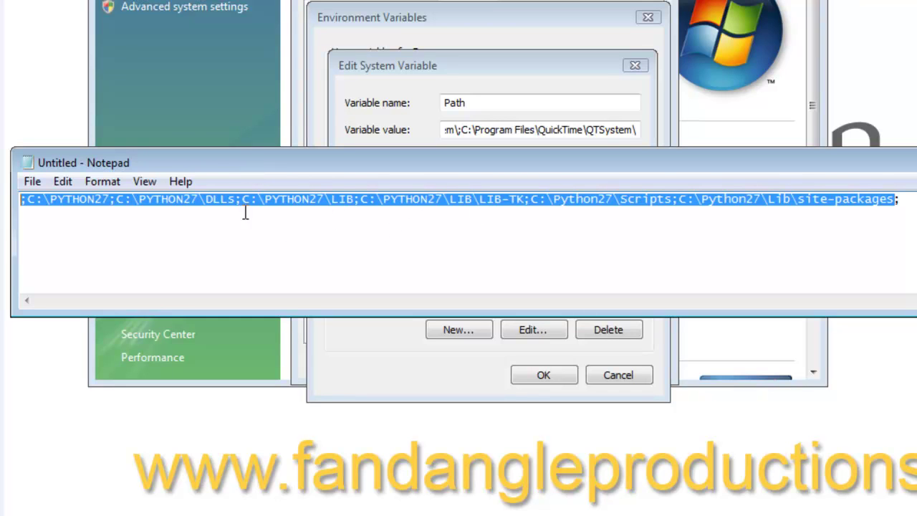
pyautogui.click(51, 209)
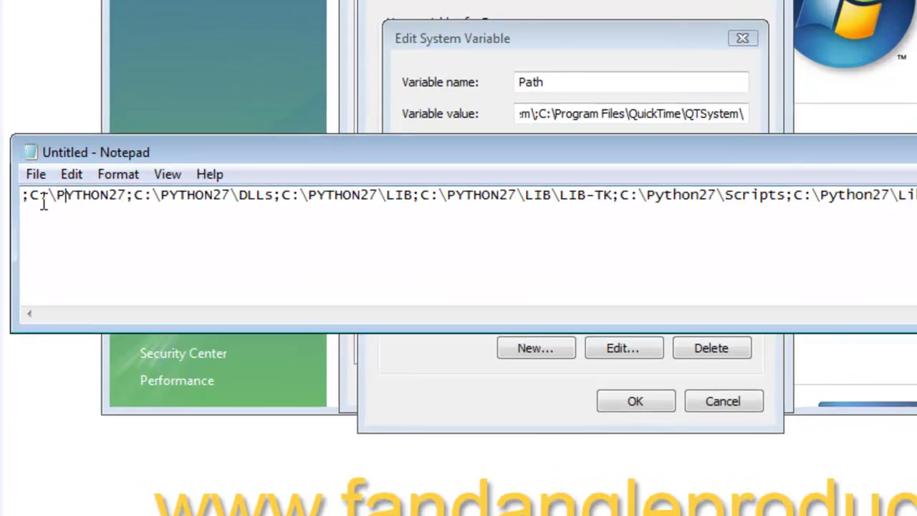
pyautogui.moveTo(29, 196); pyautogui.dragTo(128, 197)
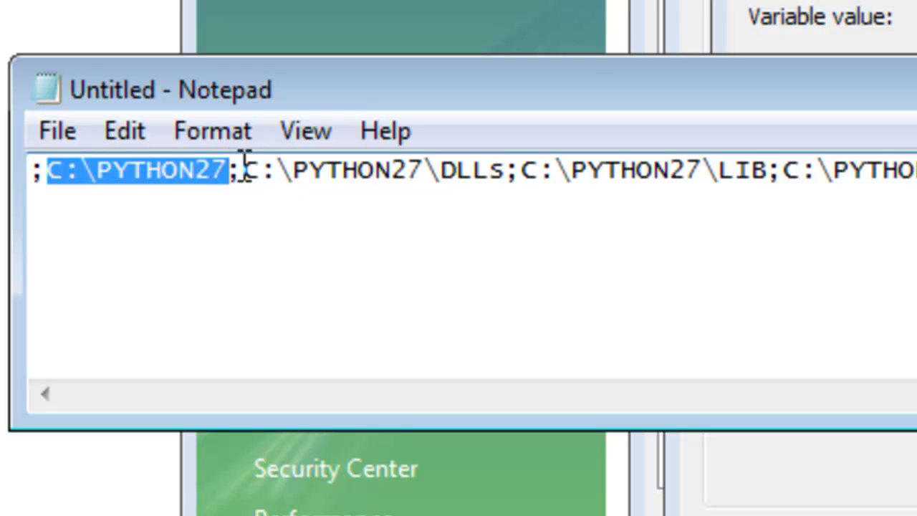
pyautogui.moveTo(242, 166); pyautogui.dragTo(504, 155)
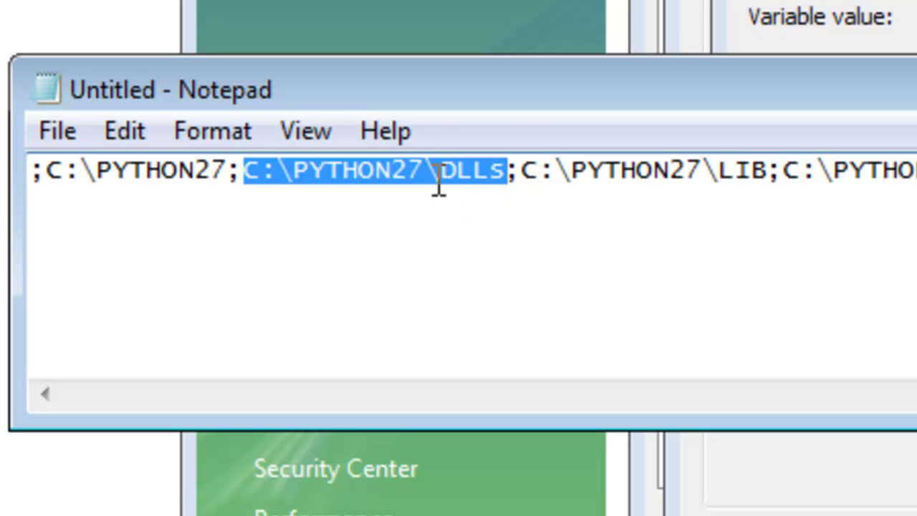
pyautogui.click(521, 168)
pyautogui.moveTo(328, 161); pyautogui.dragTo(587, 155)
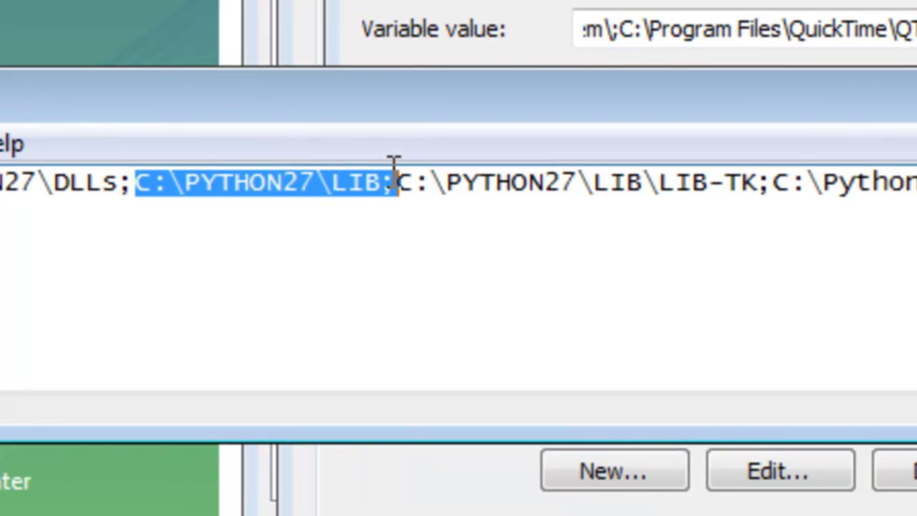
pyautogui.moveTo(394, 164); pyautogui.dragTo(387, 185)
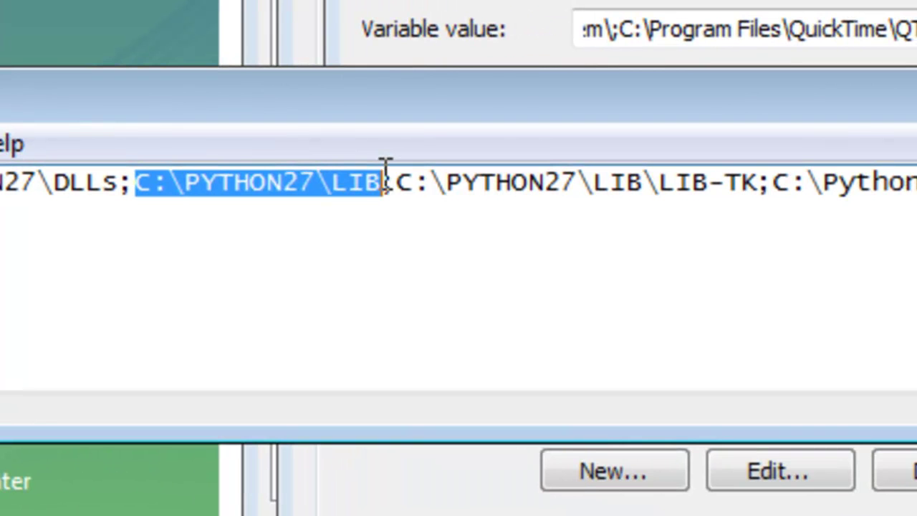
pyautogui.click(366, 203)
pyautogui.moveTo(399, 174); pyautogui.dragTo(758, 168)
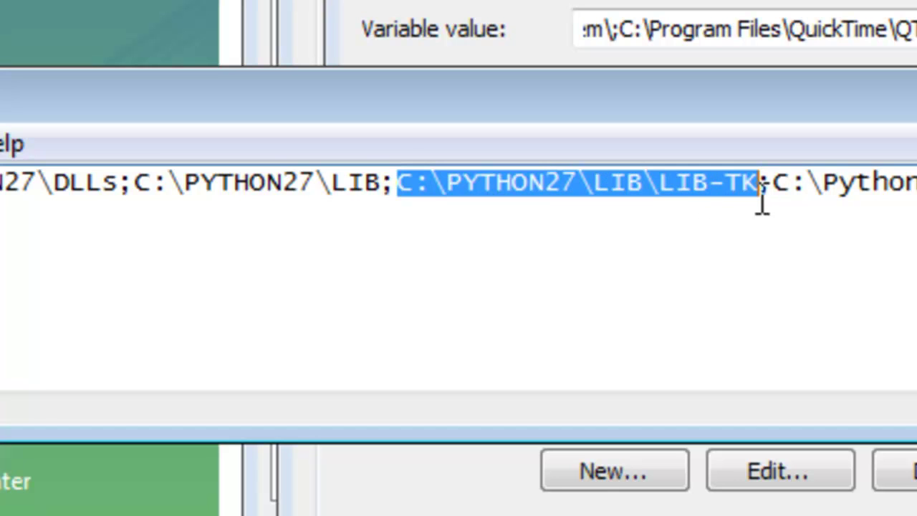
pyautogui.click(745, 183)
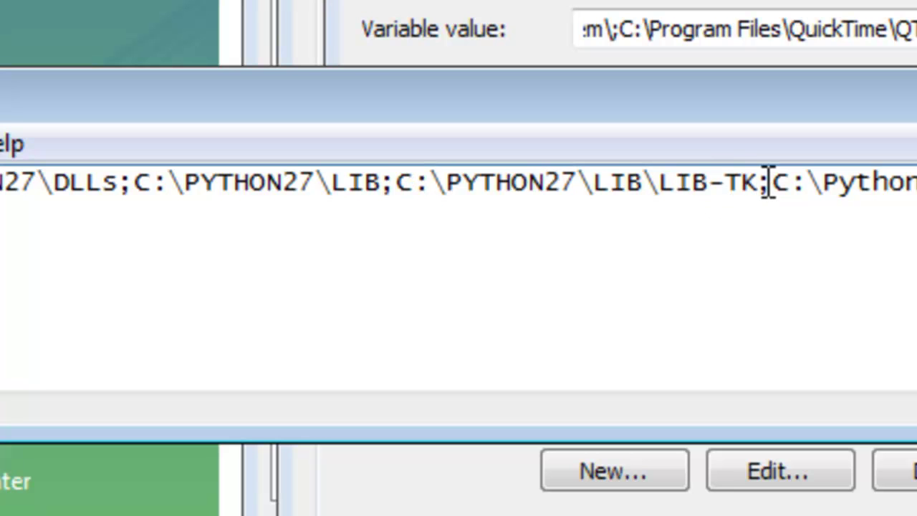
# Check the Scripts and site-packages entries, then select the whole semicolon-separated Python27 line
pyautogui.moveTo(770, 183); pyautogui.dragTo(389, 176)
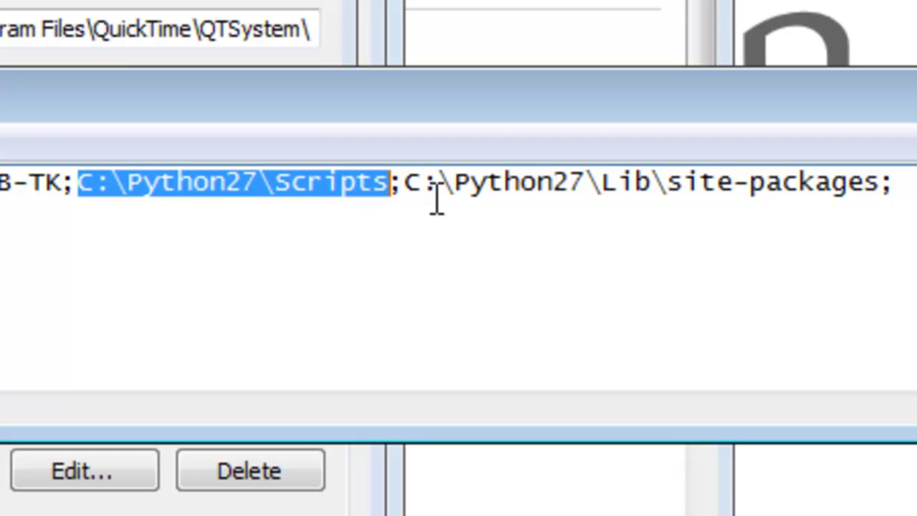
pyautogui.moveTo(404, 183); pyautogui.dragTo(881, 172)
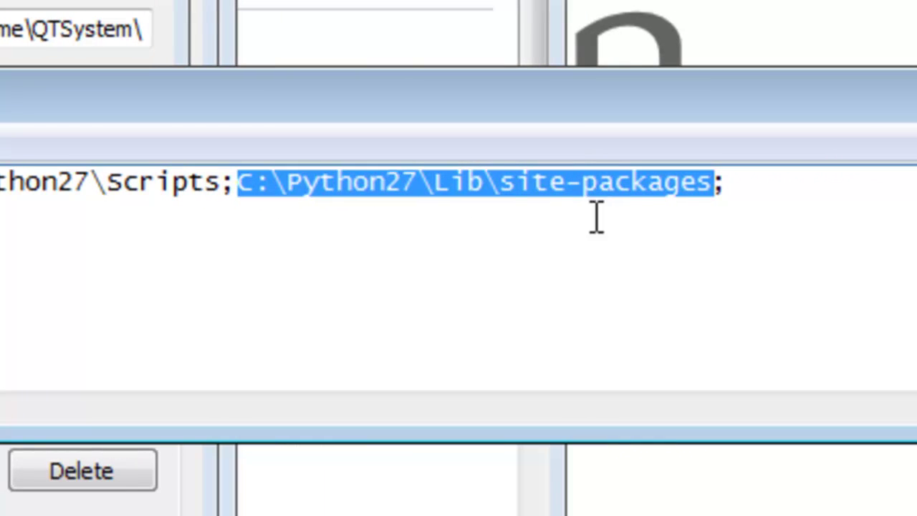
pyautogui.click(656, 201)
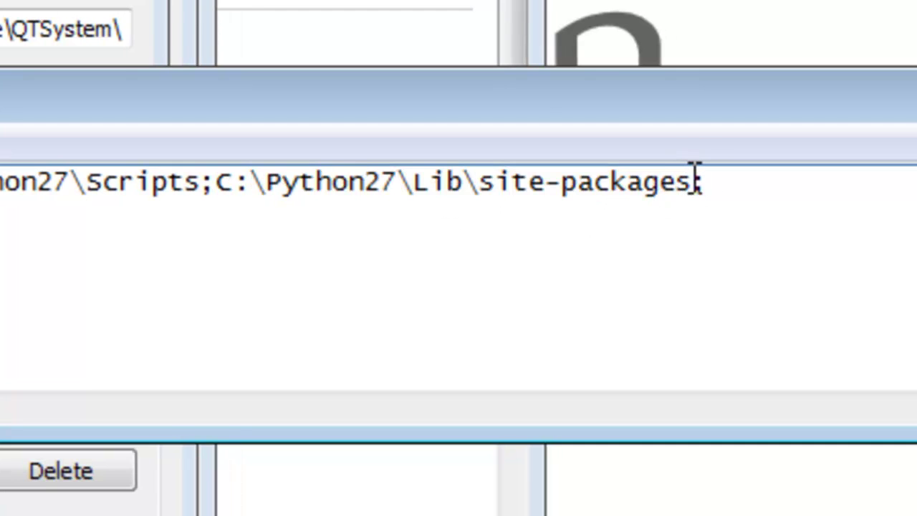
pyautogui.moveTo(693, 182); pyautogui.dragTo(1, 185)
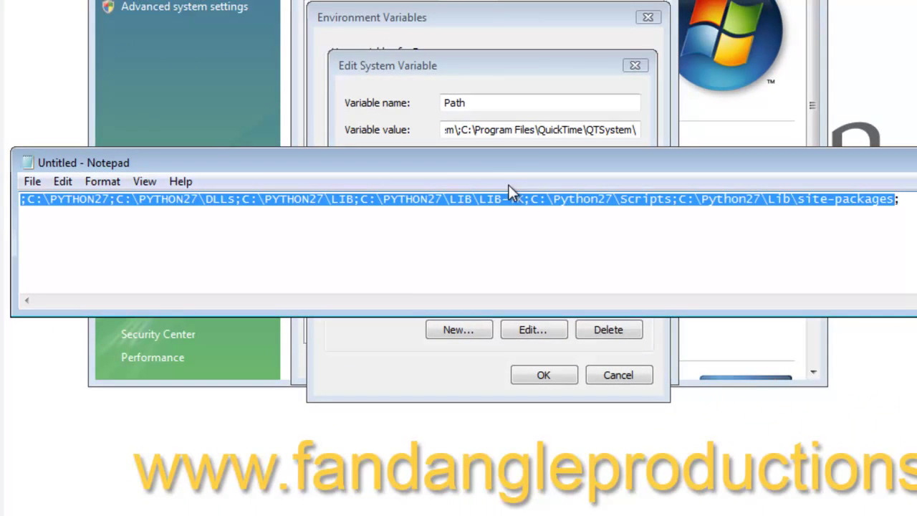
# Paste the Python27 folder list onto the end of the Path value
pyautogui.click(447, 69)
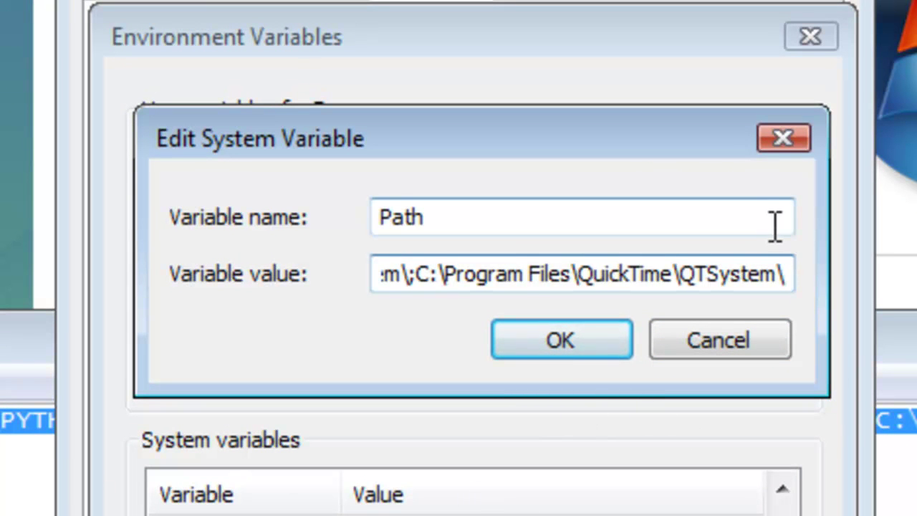
pyautogui.hotkey('ctrl', 'v')
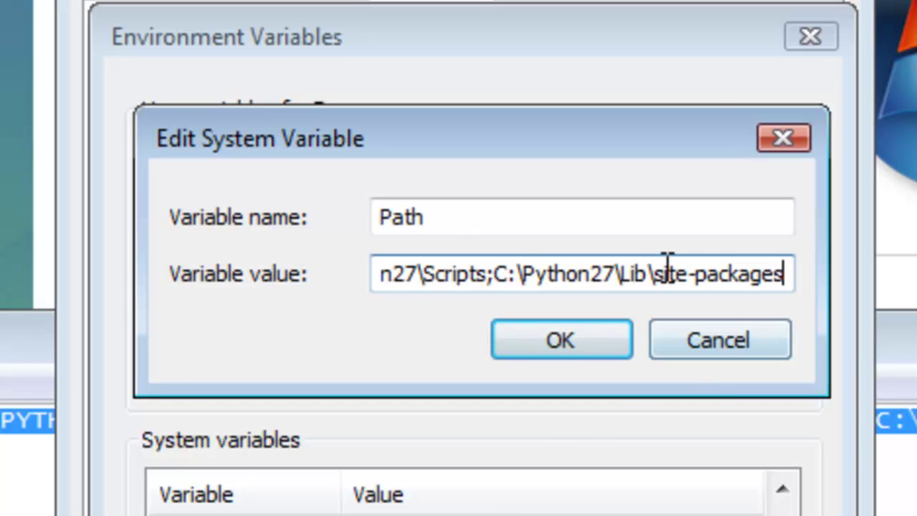
pyautogui.moveTo(666, 272); pyautogui.dragTo(437, 272)
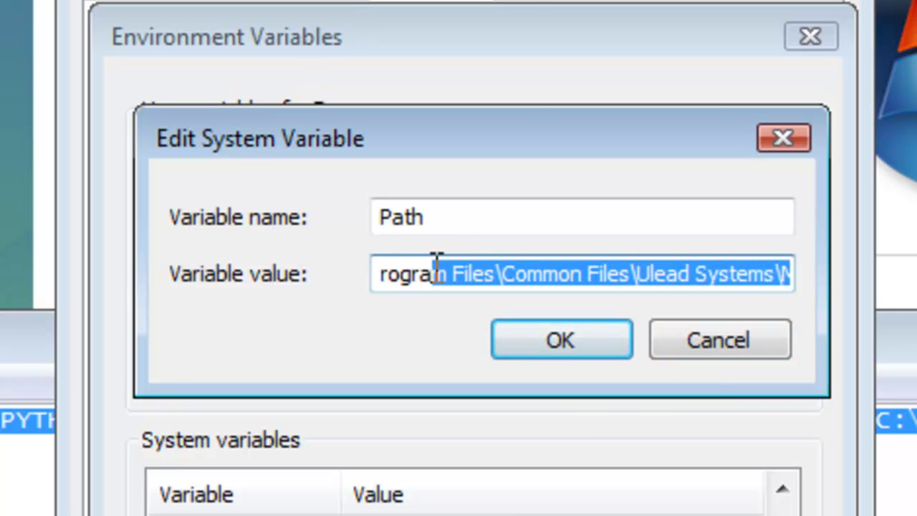
pyautogui.click(685, 285)
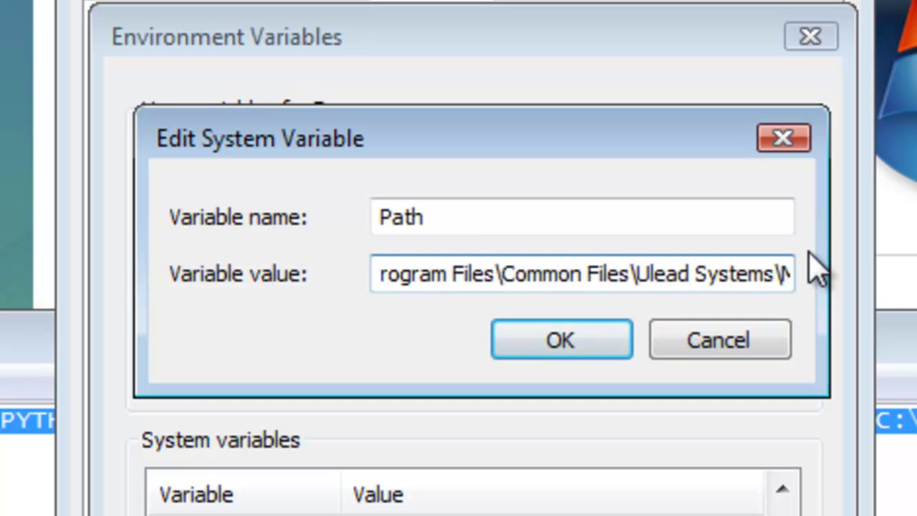
# Review Path from QTSystem through the appended folders ending in C:\Python27\Lib\site-packages
pyautogui.press('Right')
pyautogui.press('Right')
pyautogui.press('Right')
pyautogui.press('Right')
pyautogui.press('Right')
pyautogui.press('Right')
pyautogui.press('Right')
pyautogui.press('Right')
pyautogui.press('Right')
pyautogui.press('Right')
pyautogui.press('Right')
pyautogui.press('Right')
pyautogui.press('Right')
pyautogui.press('Right')
pyautogui.press('Right')
pyautogui.press('Right')
pyautogui.press('Right')
pyautogui.press('Right')
pyautogui.press('Right')
pyautogui.press('Right')
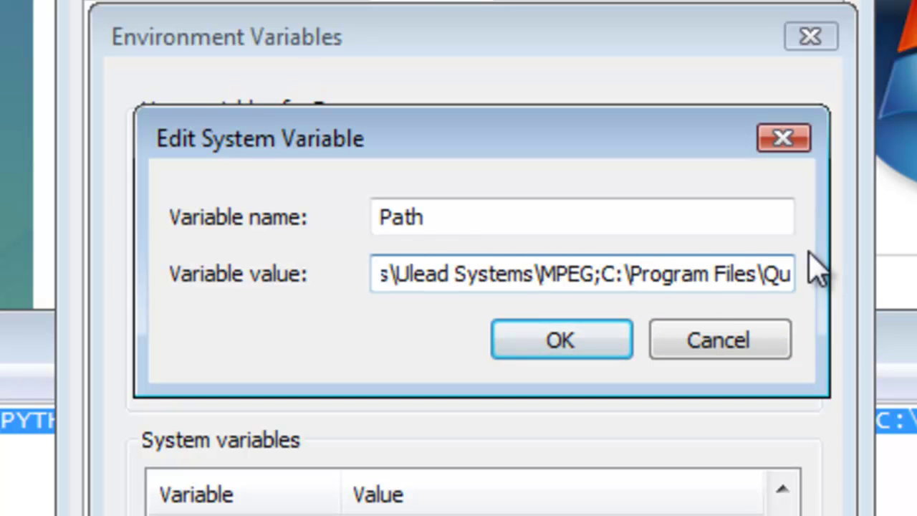
pyautogui.press('Right')
pyautogui.press('Right')
pyautogui.press('Right')
pyautogui.press('Right')
pyautogui.press('Right')
pyautogui.press('Right')
pyautogui.press('Right')
pyautogui.press('Right')
pyautogui.press('Right')
pyautogui.press('Right')
pyautogui.press('Right')
pyautogui.press('Right')
pyautogui.press('Right')
pyautogui.press('Right')
pyautogui.press('Right')
pyautogui.press('Right')
pyautogui.press('Right')
pyautogui.press('Right')
pyautogui.press('Right')
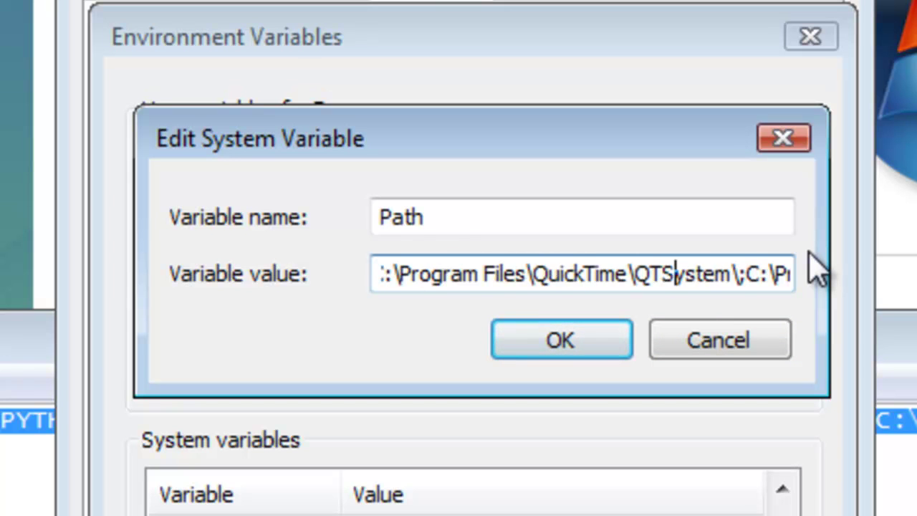
pyautogui.press('Right')
pyautogui.press('Right')
pyautogui.press('Right')
pyautogui.press('Right')
pyautogui.press('Right')
pyautogui.press('Right')
pyautogui.press('Right')
pyautogui.press('Right')
pyautogui.press('Right')
pyautogui.press('Right')
pyautogui.press('Right')
pyautogui.press('Right')
pyautogui.press('Right')
pyautogui.press('Right')
pyautogui.press('Right')
pyautogui.press('Right')
pyautogui.press('Right')
pyautogui.press('Right')
pyautogui.press('Right')
pyautogui.press('Right')
pyautogui.press('Right')
pyautogui.press('Right')
pyautogui.press('Right')
pyautogui.press('Right')
pyautogui.press('Right')
pyautogui.press('Right')
pyautogui.press('Right')
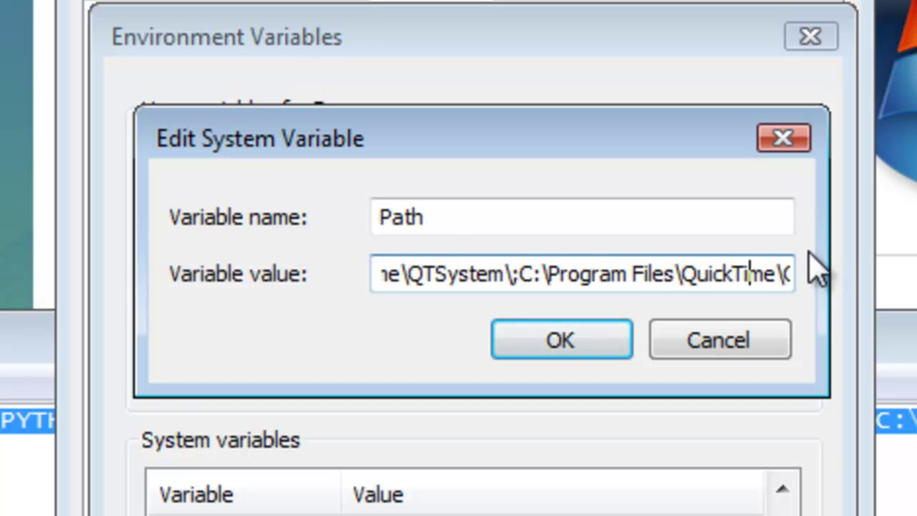
pyautogui.press('Right')
pyautogui.press('Right')
pyautogui.press('Right')
pyautogui.press('Right')
pyautogui.press('Right')
pyautogui.press('Right')
pyautogui.press('Right')
pyautogui.press('Right')
pyautogui.press('Right')
pyautogui.press('Right')
pyautogui.press('Right')
pyautogui.press('Right')
pyautogui.press('Right')
pyautogui.press('Right')
pyautogui.press('Right')
pyautogui.press('Right')
pyautogui.press('Right')
pyautogui.press('Right')
pyautogui.press('Right')
pyautogui.press('Right')
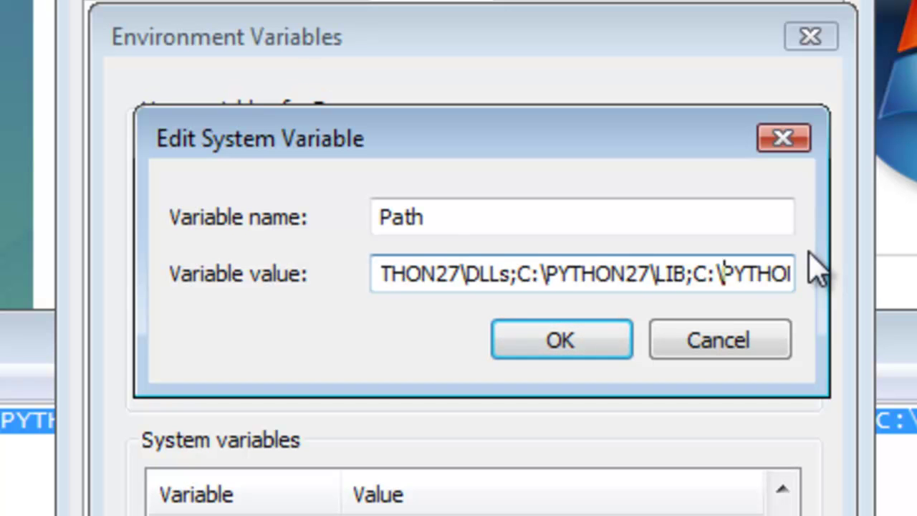
pyautogui.press('Right')
pyautogui.press('Right')
pyautogui.press('Right')
pyautogui.press('Right')
pyautogui.press('Right')
pyautogui.press('Right')
pyautogui.press('Right')
pyautogui.press('Right')
pyautogui.press('Right')
pyautogui.press('Right')
pyautogui.press('Right')
pyautogui.press('Right')
pyautogui.press('Right')
pyautogui.press('Right')
pyautogui.press('Right')
pyautogui.press('Right')
pyautogui.press('Right')
pyautogui.press('Right')
pyautogui.press('Right')
pyautogui.press('Right')
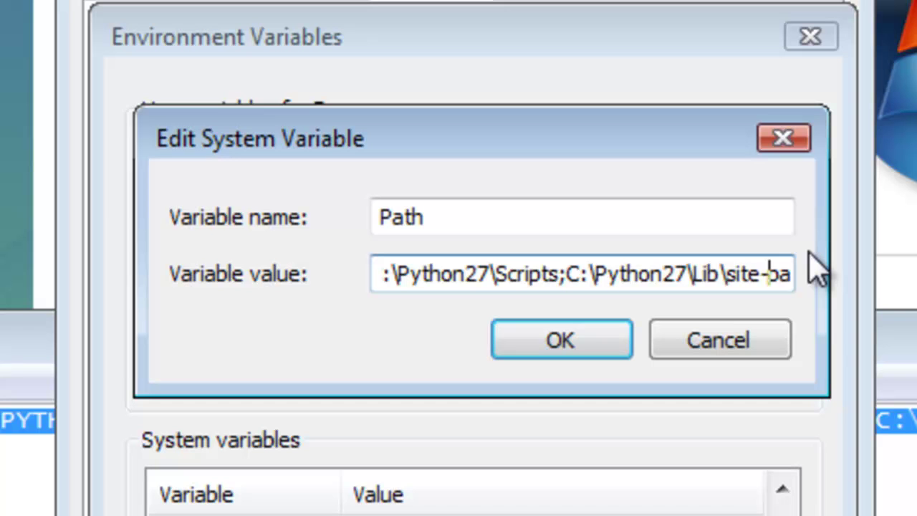
pyautogui.press('Right')
pyautogui.press('Right')
pyautogui.press('Right')
pyautogui.press('Right')
pyautogui.press('Right')
pyautogui.press('Right')
pyautogui.press('Right')
pyautogui.press('Right')
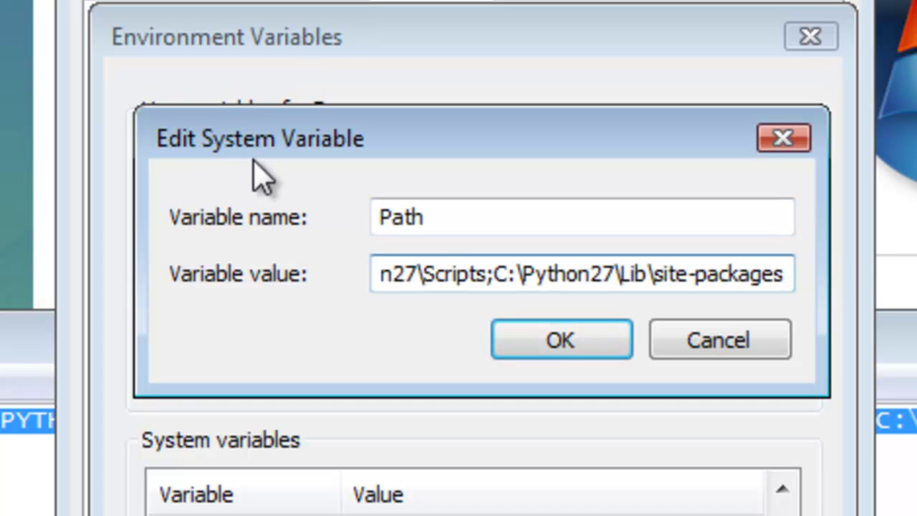
pyautogui.moveTo(434, 276); pyautogui.dragTo(803, 270)
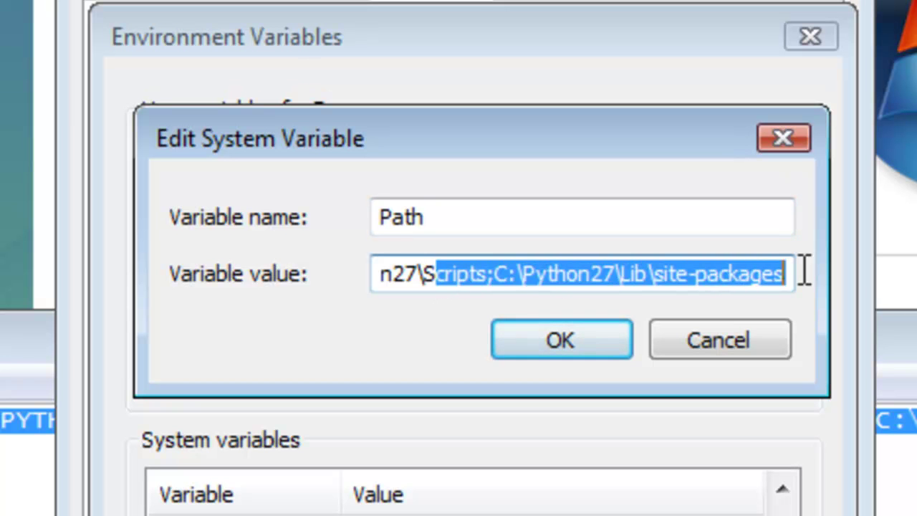
# Confirm the Path edit with OK in Edit System Variable and Environment Variables
pyautogui.click(566, 339)
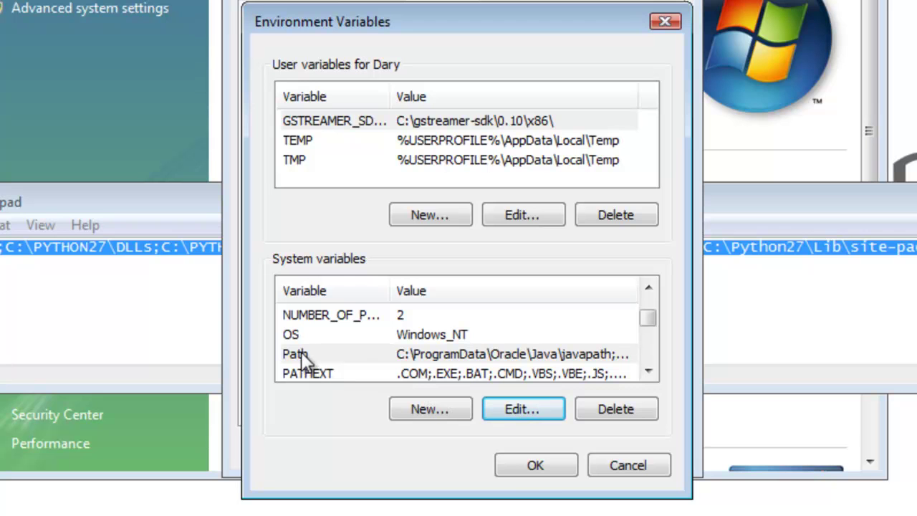
pyautogui.click(543, 466)
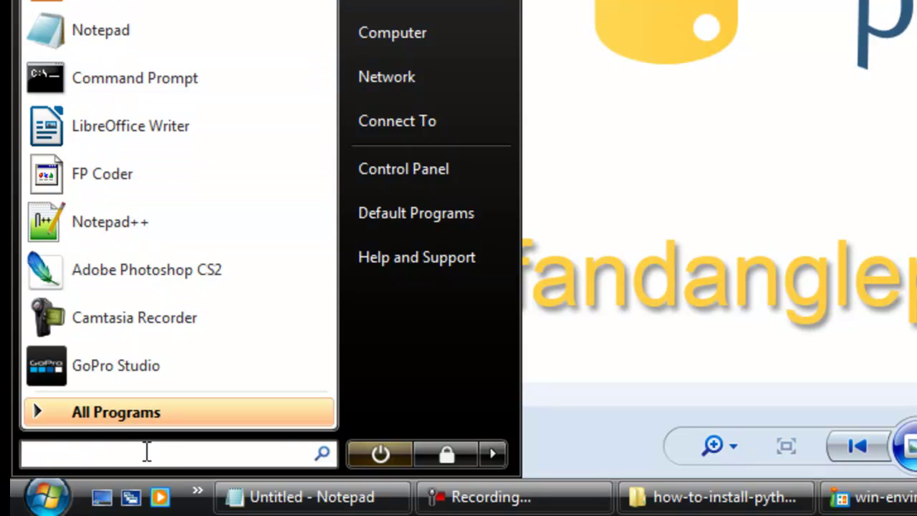
# Launch cmd.exe from Start Search and start Python 2.7.10 by running python
pyautogui.write('cmd')
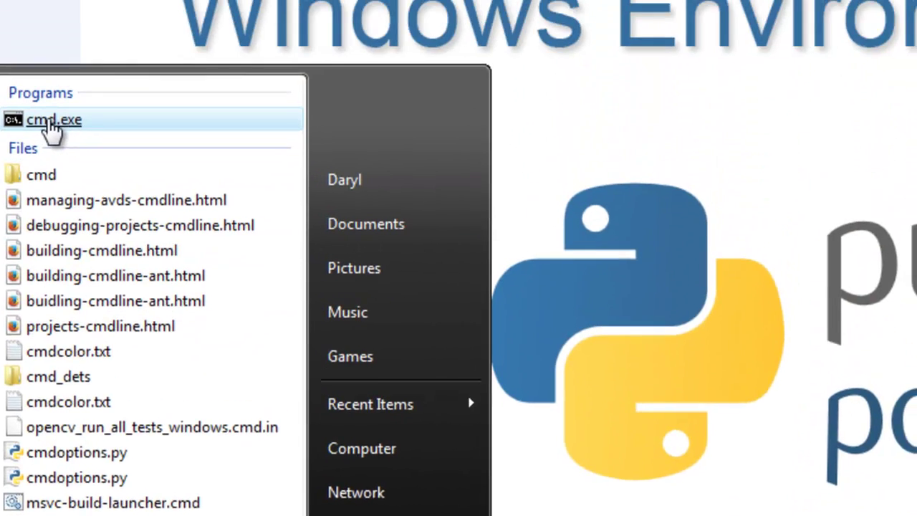
pyautogui.click(81, 61)
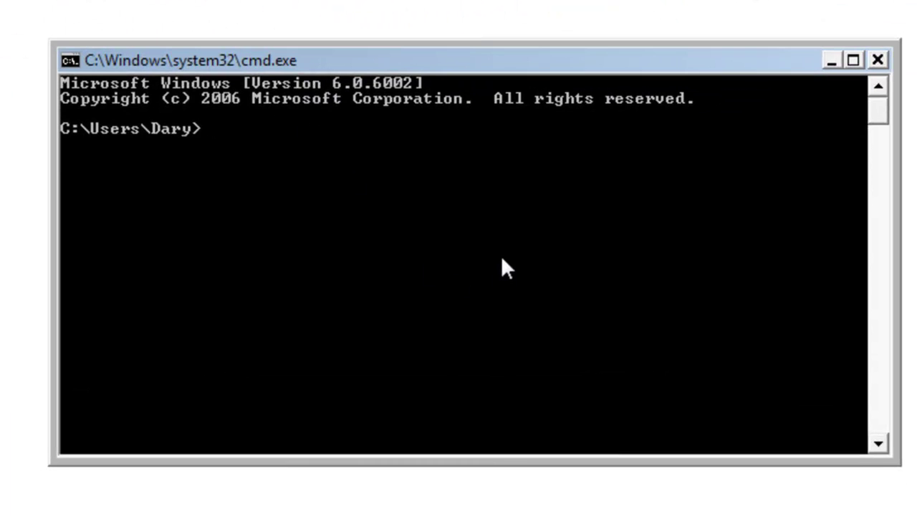
pyautogui.write('python')
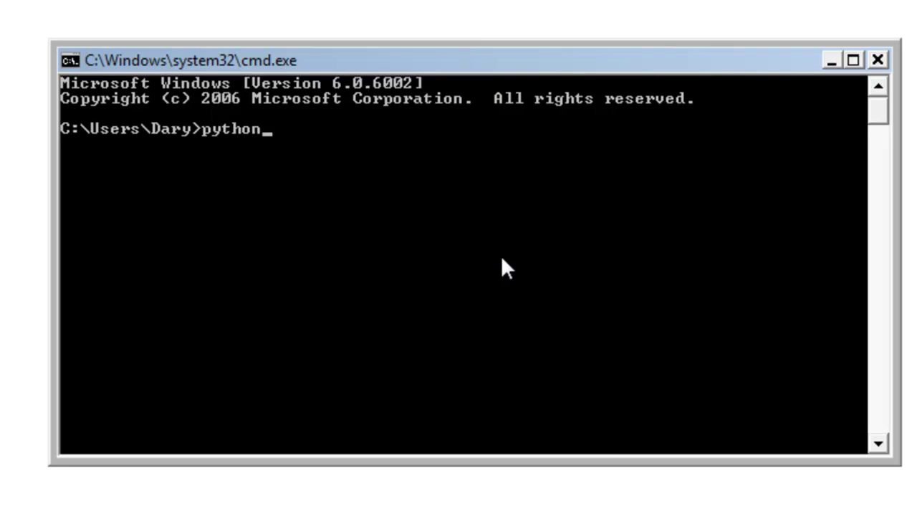
pyautogui.press('Return')
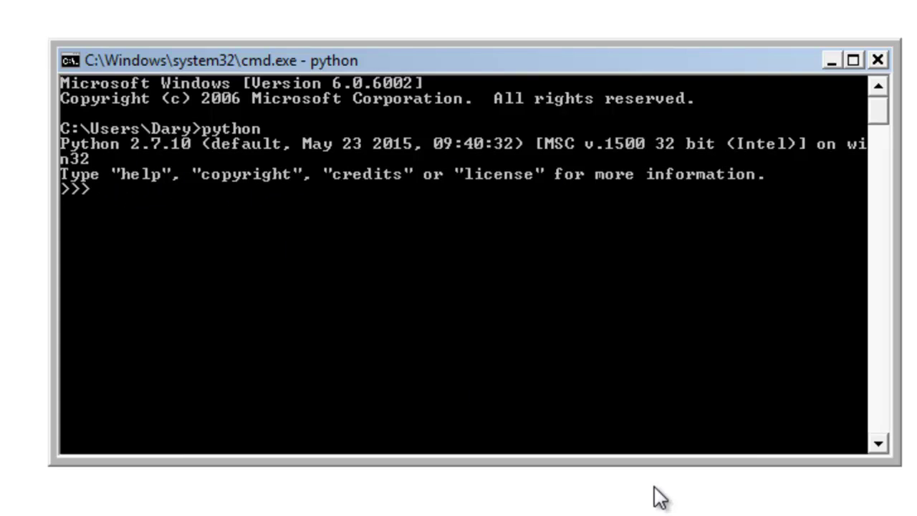
# Run print 'Hello World!' in the interpreter to output Hello World!
pyautogui.write("print 'Hel")
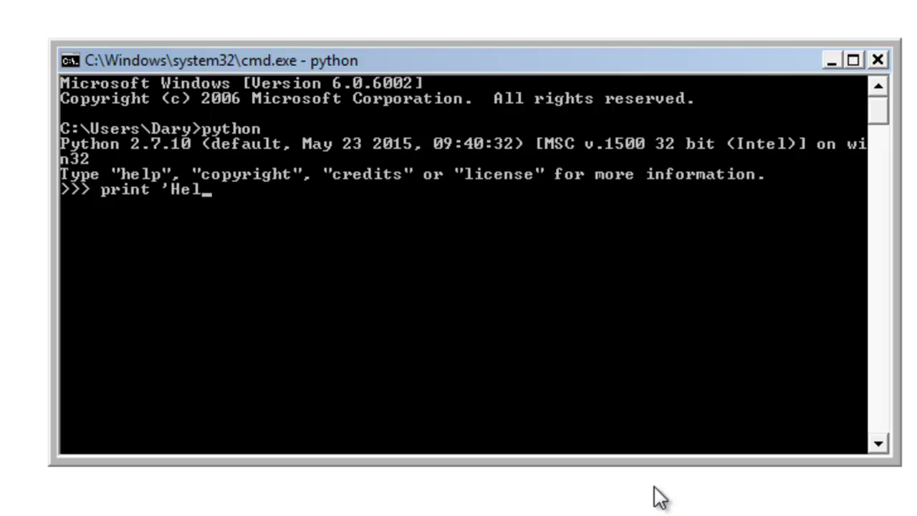
pyautogui.write('lo wo')
pyautogui.press('BackSpace')
pyautogui.press('BackSpace')
pyautogui.press('BackSpace')
pyautogui.write('Wol')
pyautogui.press('BackSpace')
pyautogui.write('rld')
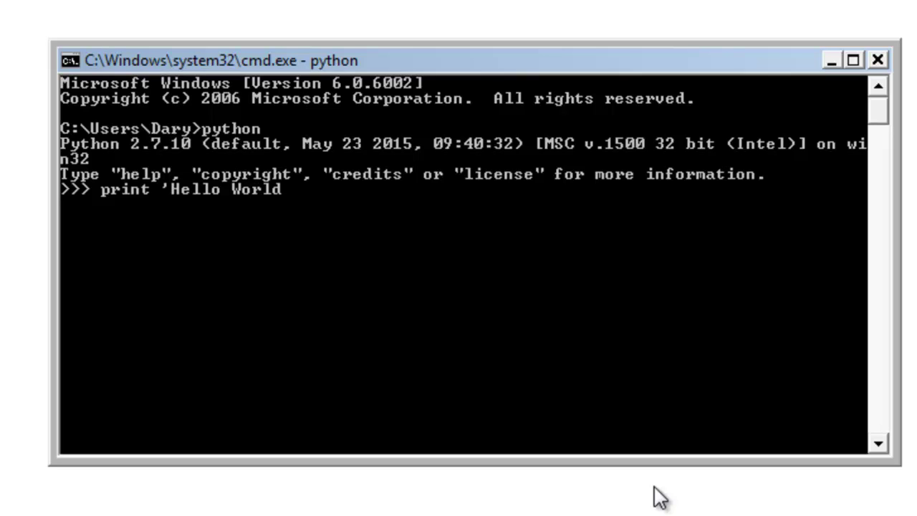
pyautogui.write("!'")
pyautogui.press('Return')
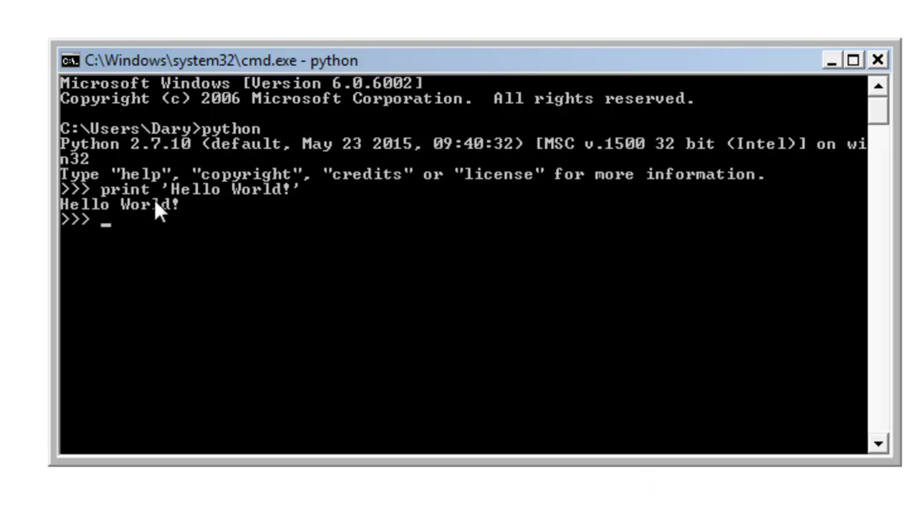